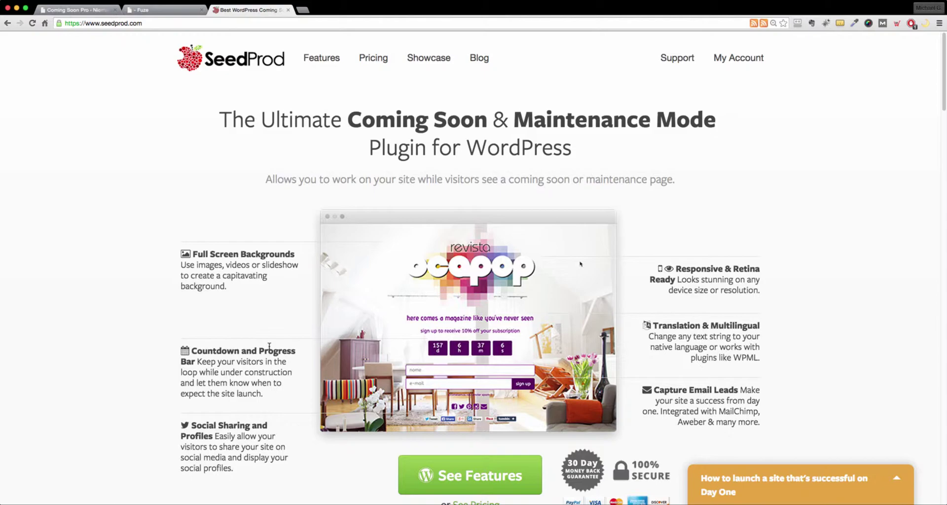
Switch to the Coming Soon Pro settings tab, select the masked license key, and scroll the General options
left_click(94, 10)
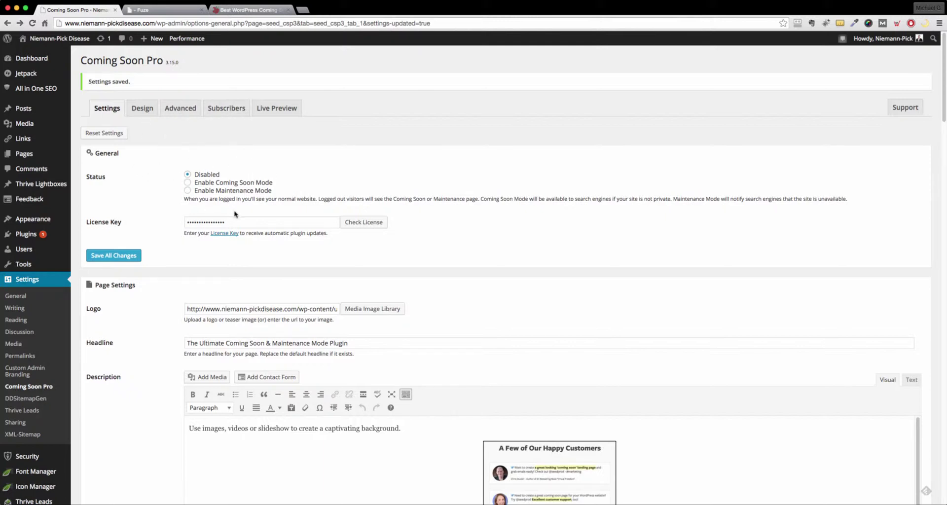
double_click(237, 223)
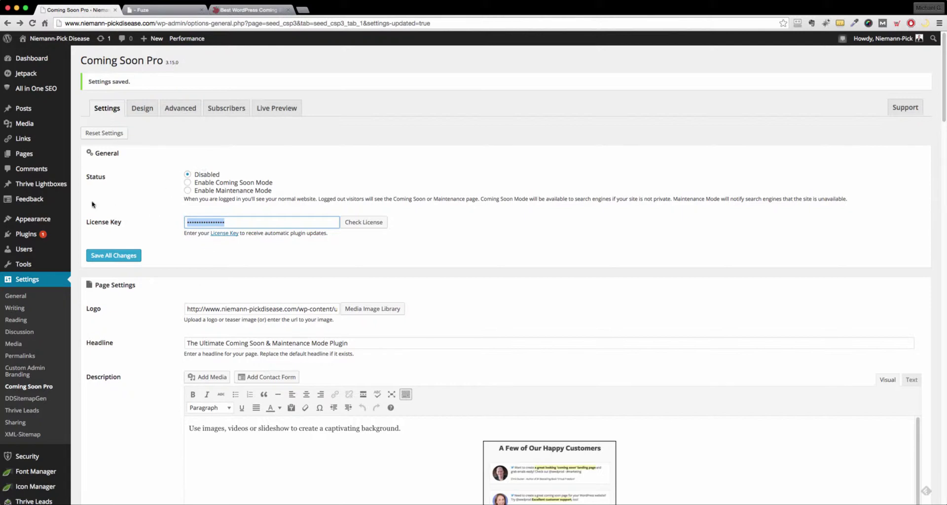
mouse_move(24, 240)
scroll(171, 306, "down", 4)
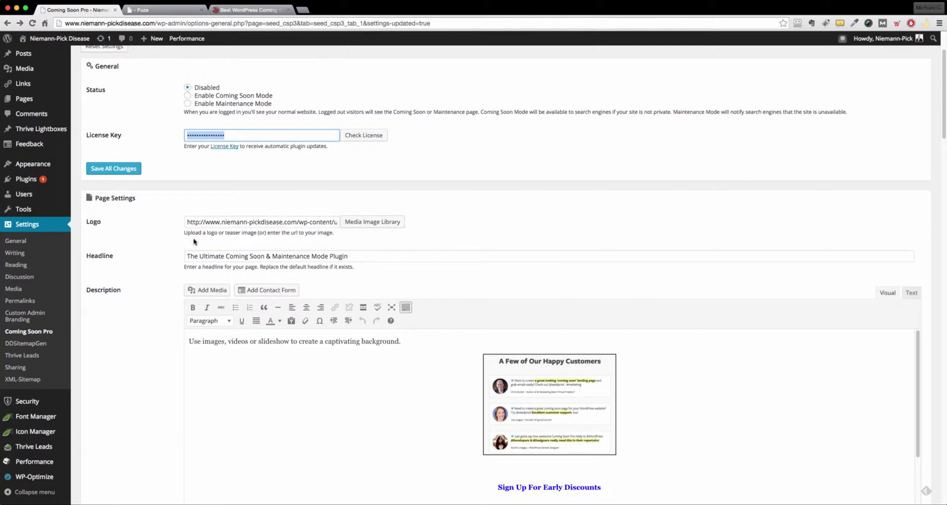
scroll(187, 244, "up", 3)
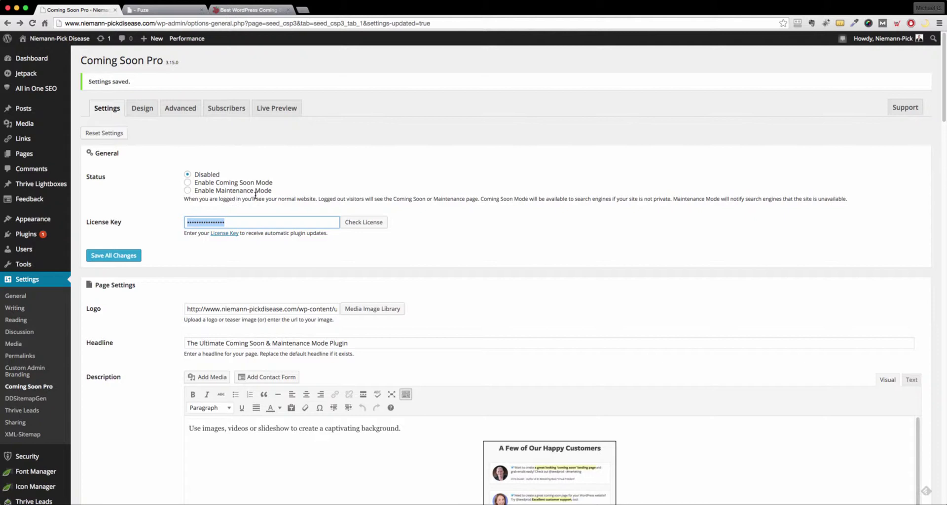
Switch the status to Coming Soon Mode, then set it back to Disabled
scroll(224, 192, "down", 1)
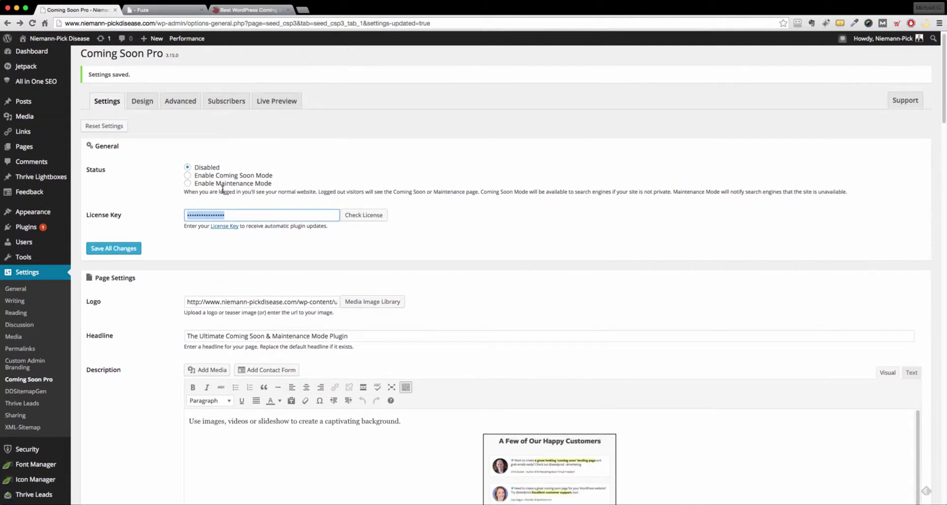
left_click(188, 176)
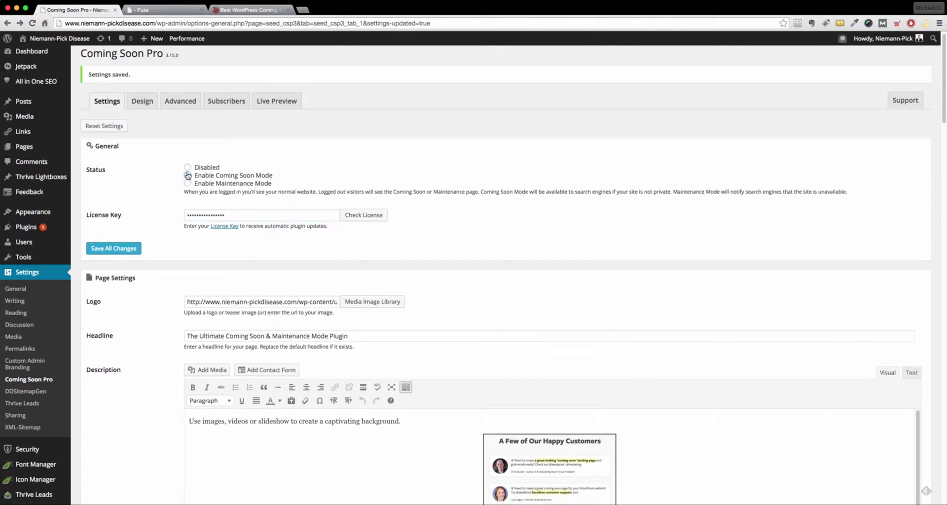
left_click(187, 167)
Scroll through Page Settings and move on to the Design tab
scroll(265, 238, "down", 3)
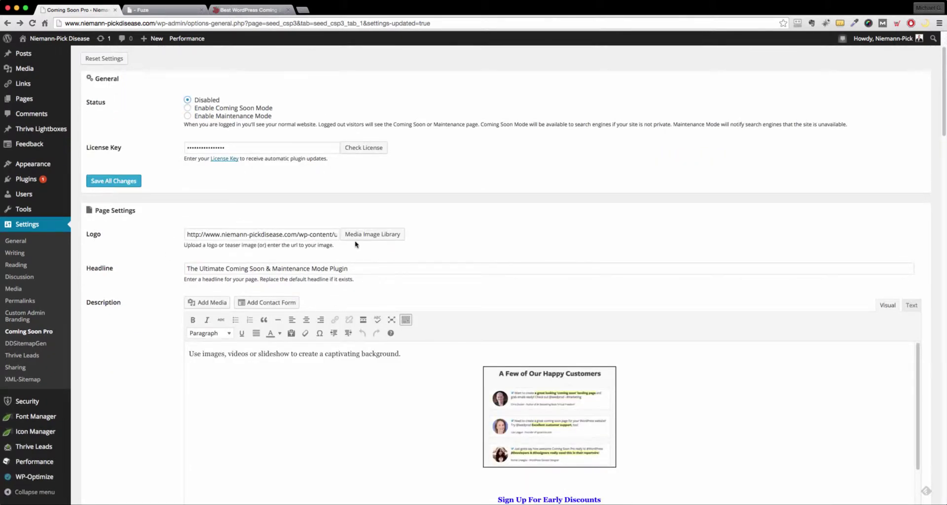
scroll(354, 242, "down", 1)
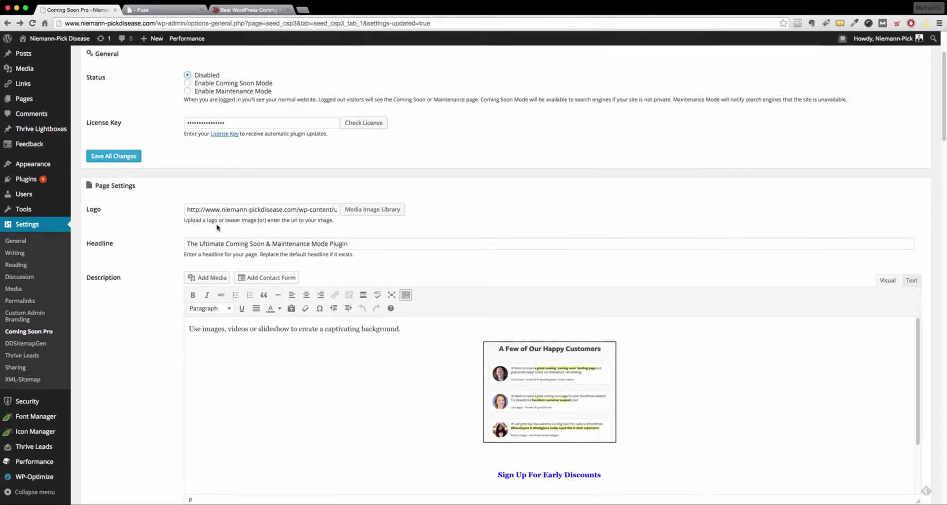
scroll(216, 227, "down", 1)
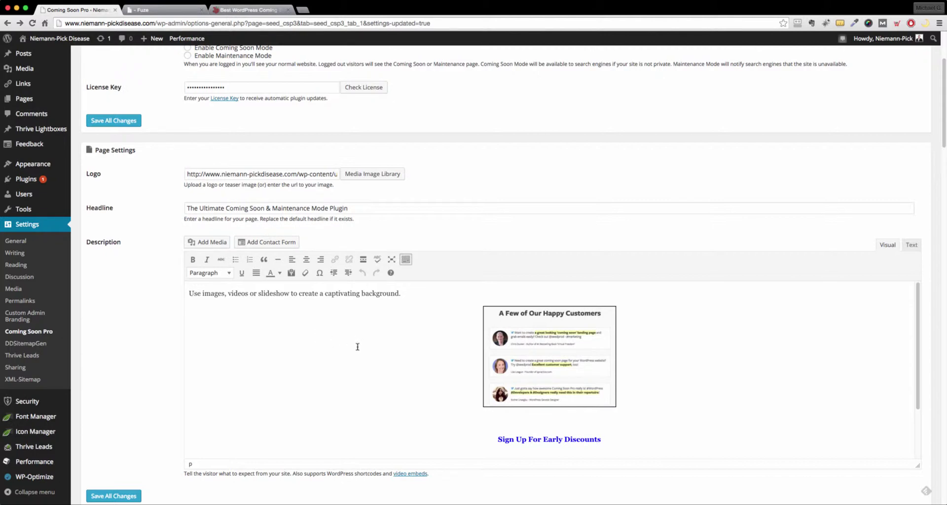
scroll(380, 357, "down", 4)
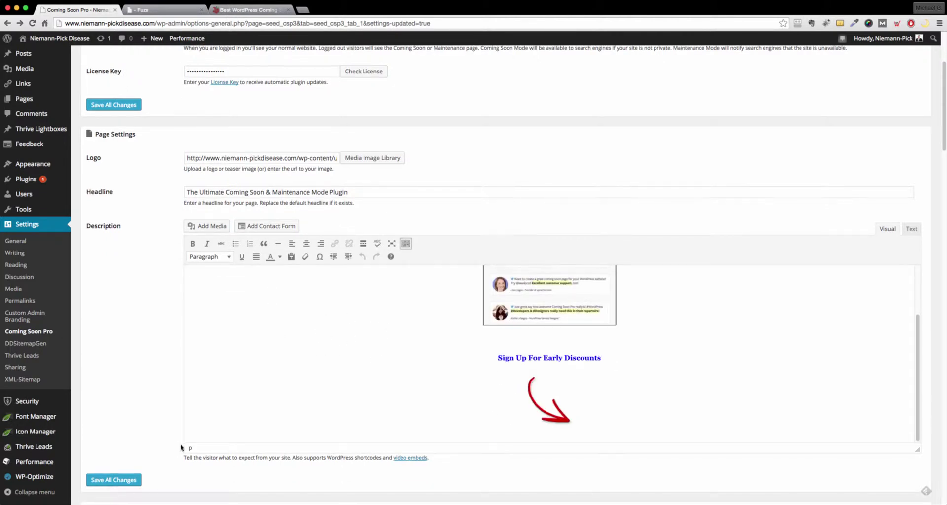
scroll(138, 462, "up", 3)
left_click(142, 108)
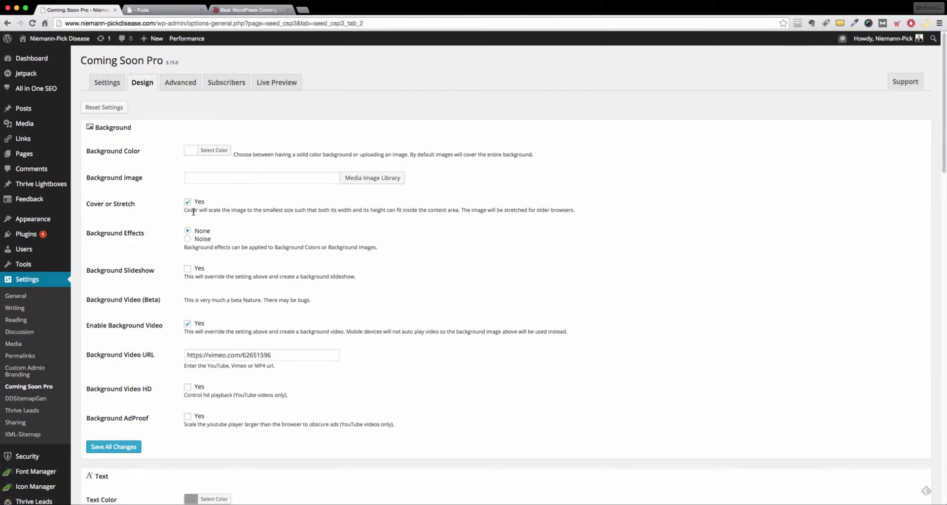
Tick and then untick Background Slideshow, keeping the Vimeo background video enabled
left_click(188, 270)
left_click(188, 271)
scroll(317, 376, "down", 1)
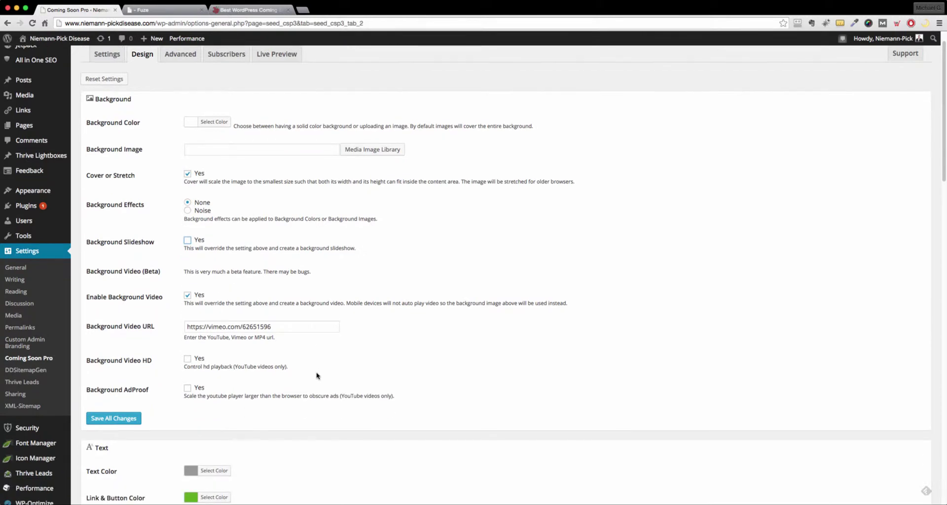
scroll(318, 376, "down", 2)
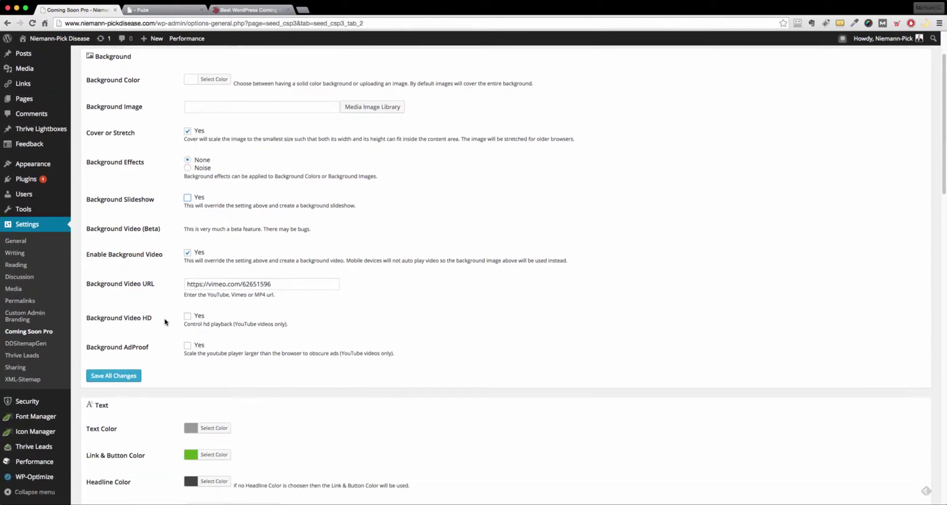
scroll(214, 374, "down", 5)
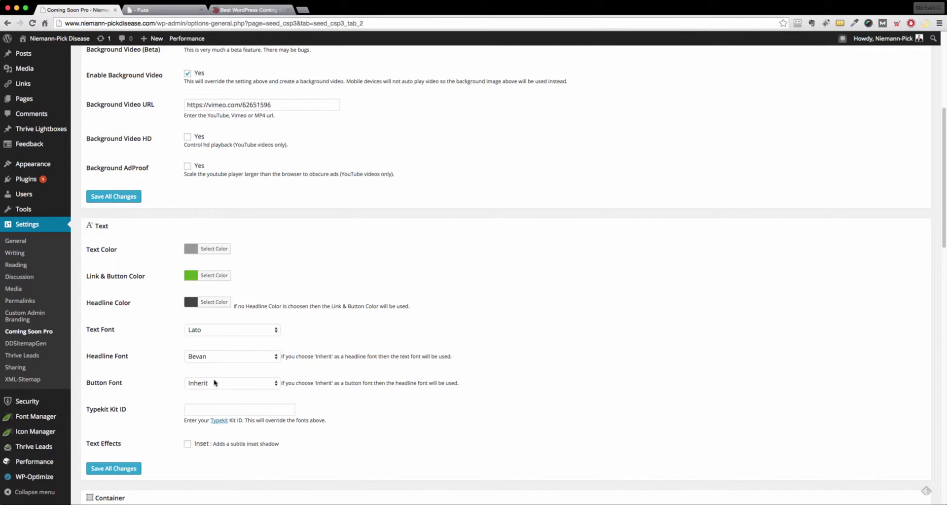
scroll(216, 382, "down", 2)
scroll(228, 368, "down", 2)
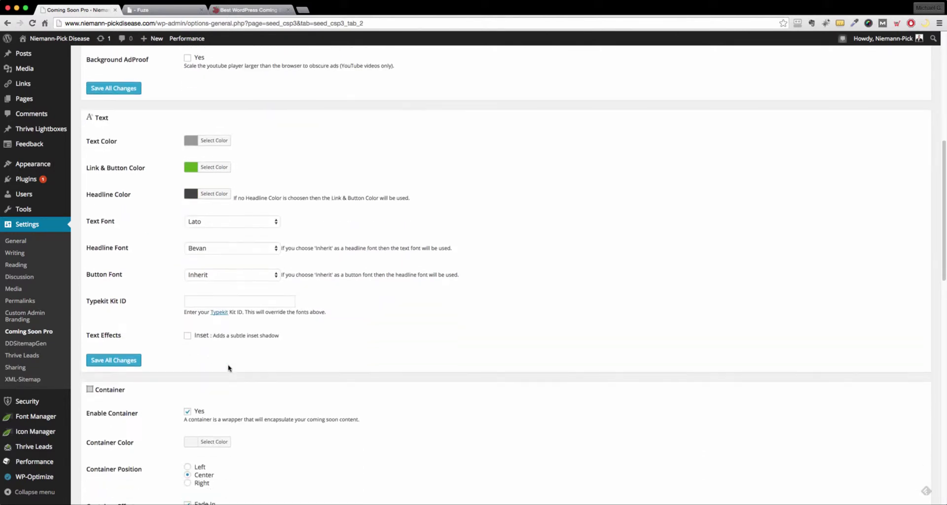
scroll(259, 348, "down", 2)
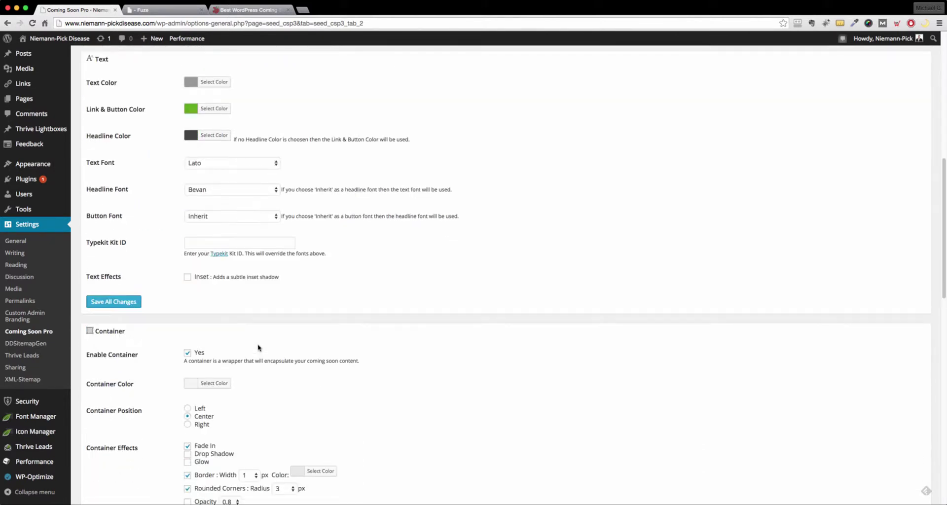
scroll(258, 346, "down", 2)
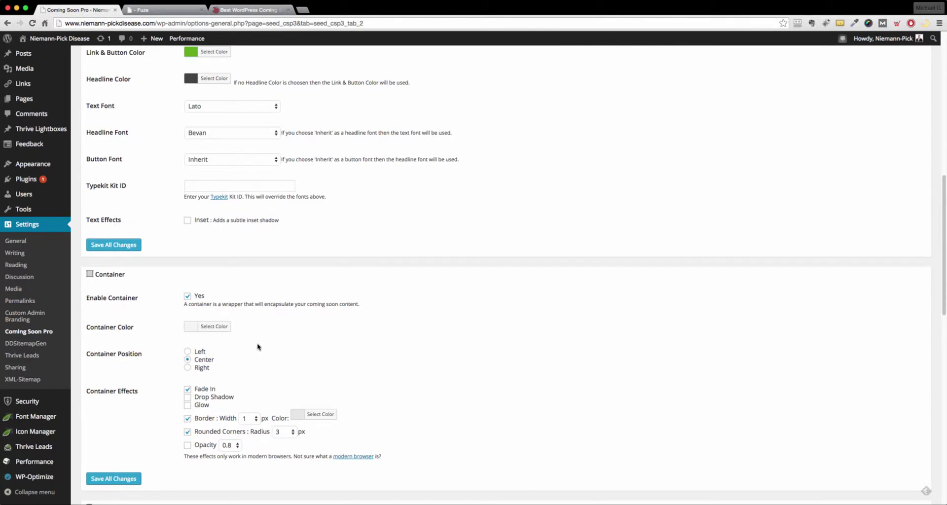
scroll(256, 344, "down", 1)
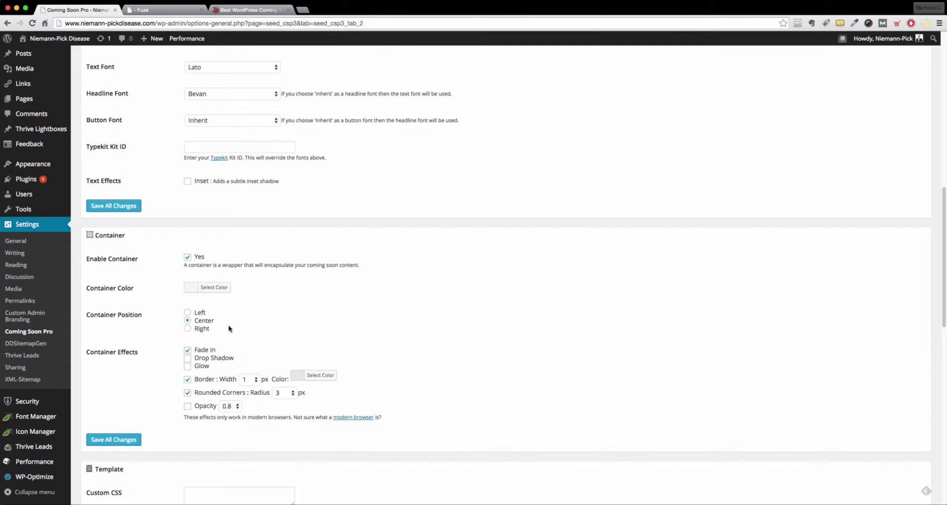
scroll(180, 388, "down", 1)
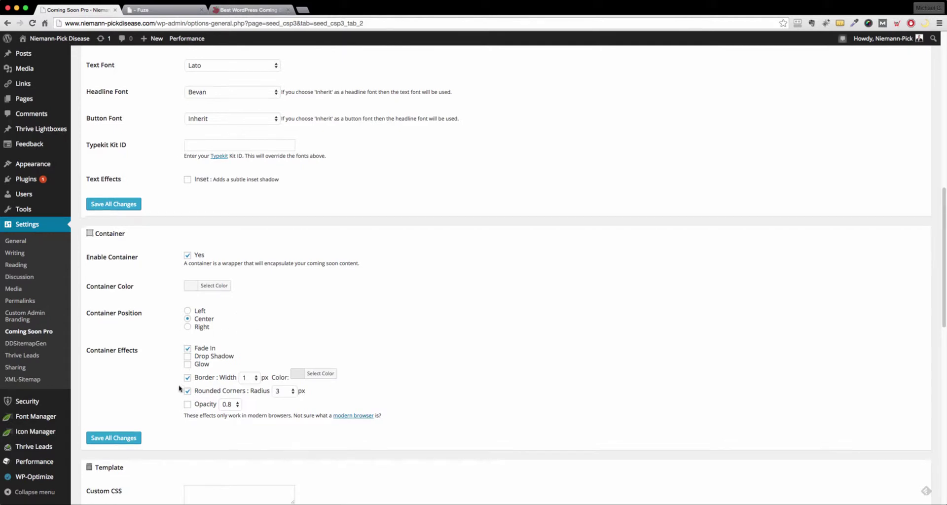
scroll(181, 390, "down", 2)
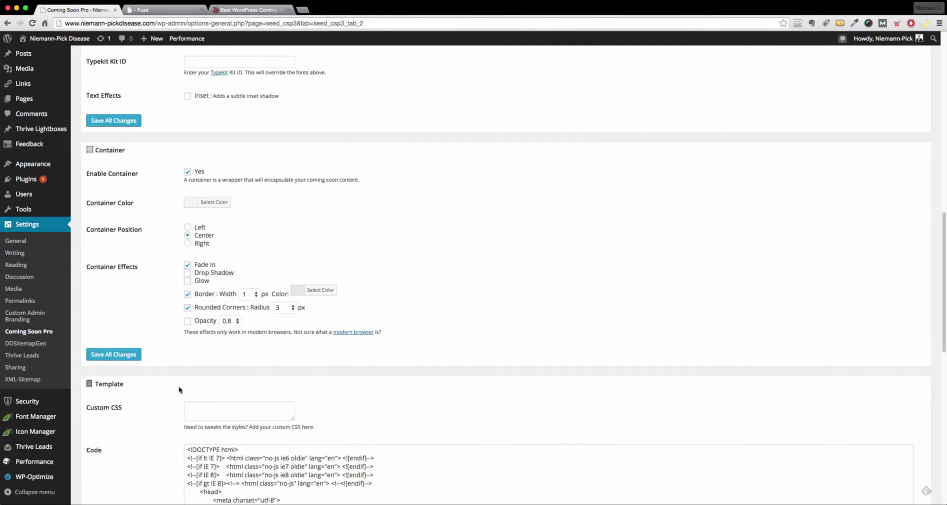
scroll(180, 390, "down", 3)
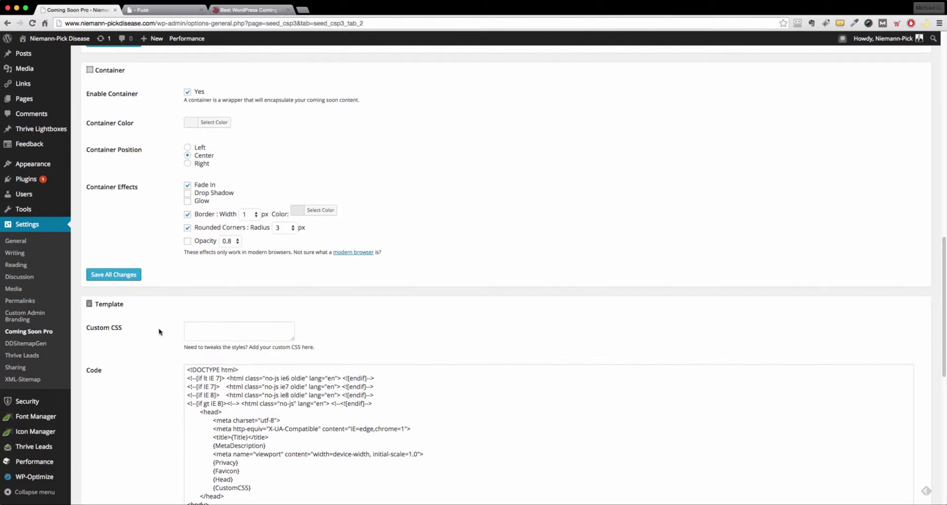
left_click(194, 329)
left_click_drag(285, 340, 458, 408)
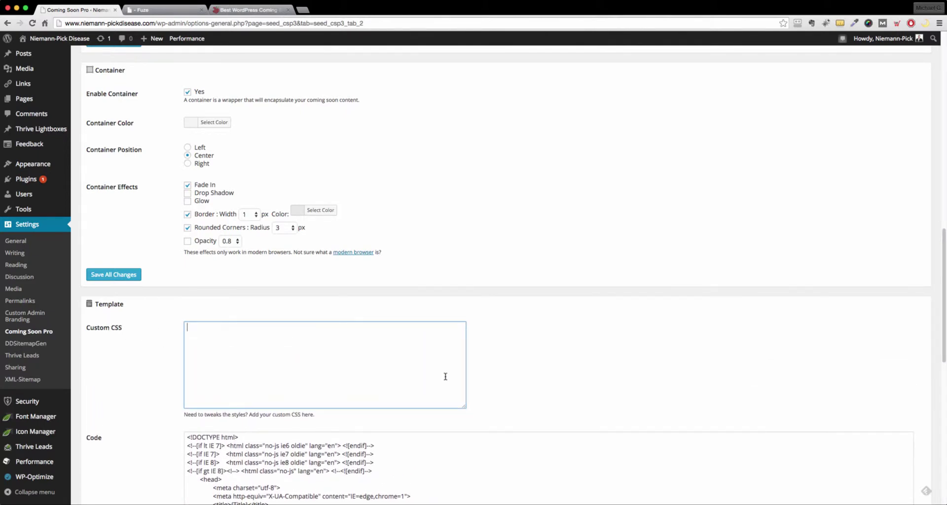
scroll(316, 380, "down", 2)
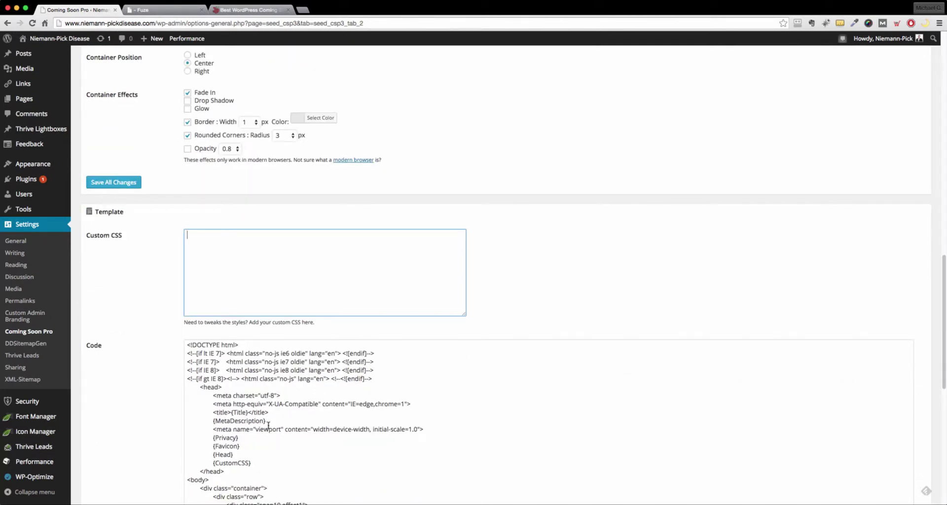
scroll(286, 446, "up", 10)
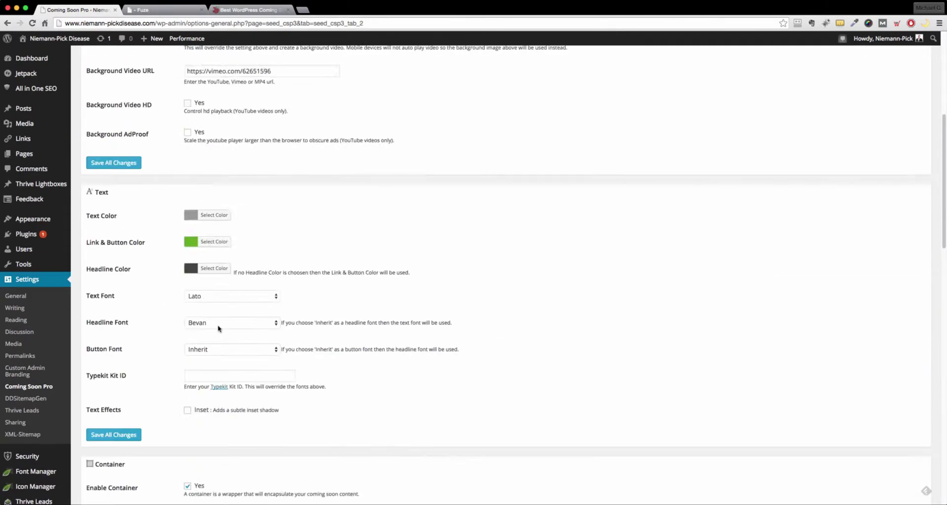
scroll(219, 328, "up", 6)
On the Advanced tab, type a test phrase into the Client View URL field
left_click(180, 83)
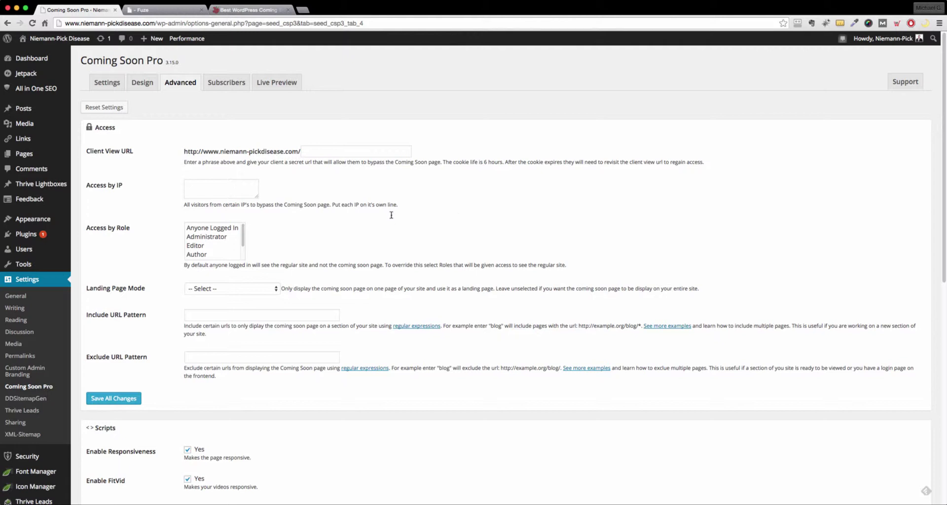
left_click(340, 149)
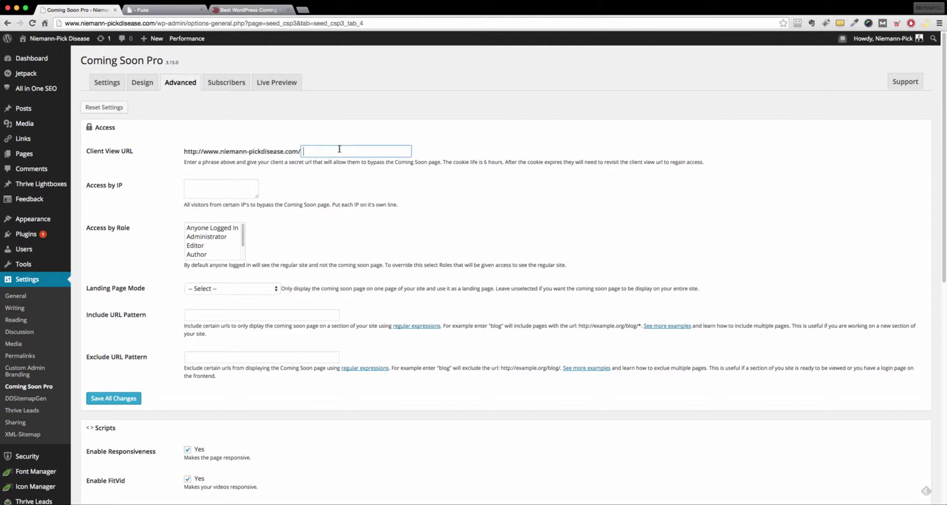
type("blah blashlasd")
key("BackSpace")
key("BackSpace")
key("BackSpace")
key("BackSpace")
key("BackSpace")
key("BackSpace")
key("BackSpace")
key("BackSpace")
type("spab")
Enlarge the Access by IP box and delete the sample Client View URL phrase
left_click_drag(256, 196, 289, 207)
left_click(232, 196)
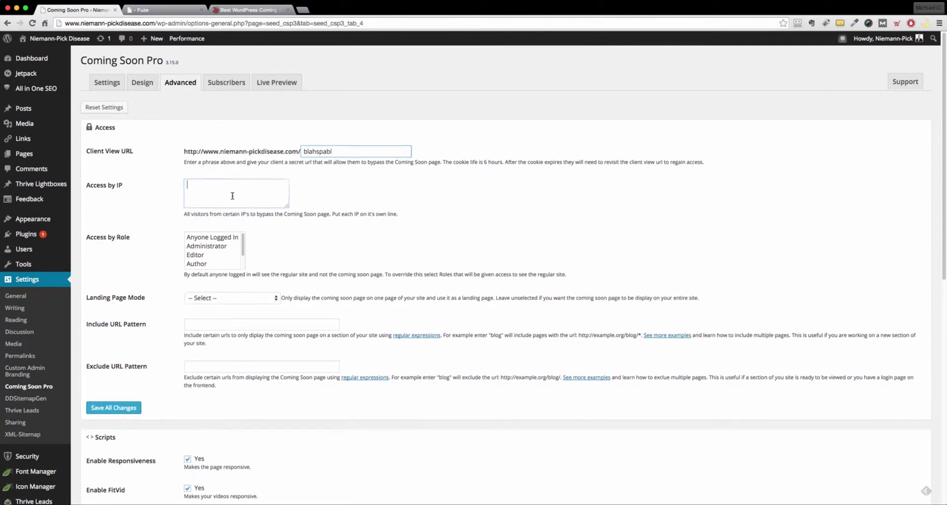
double_click(335, 151)
key("BackSpace")
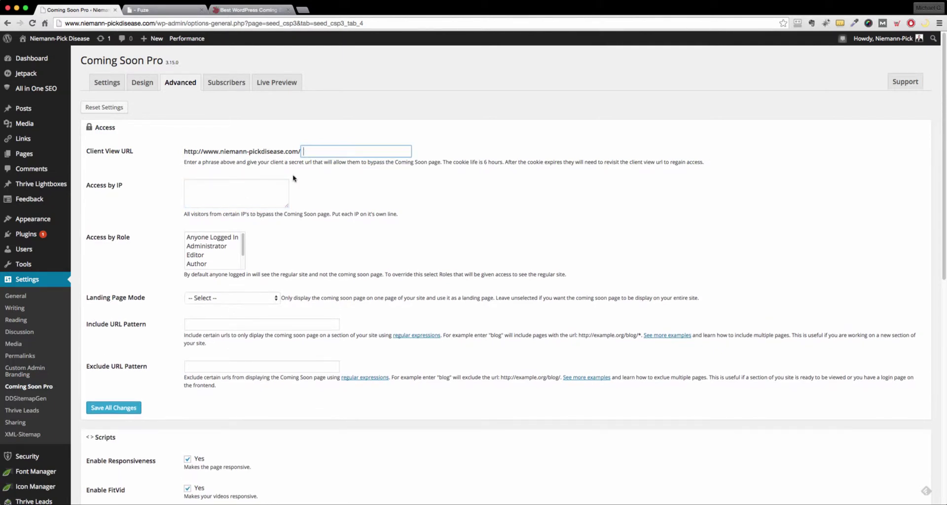
left_click(251, 192)
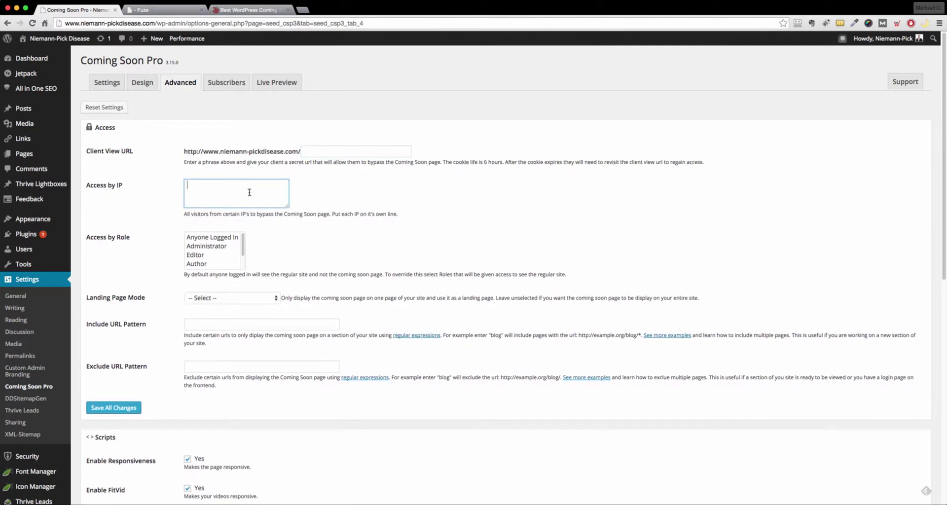
Check the Landing Page Mode page list without choosing a page, then focus the empty script boxes
scroll(303, 246, "down", 1)
left_click(239, 275)
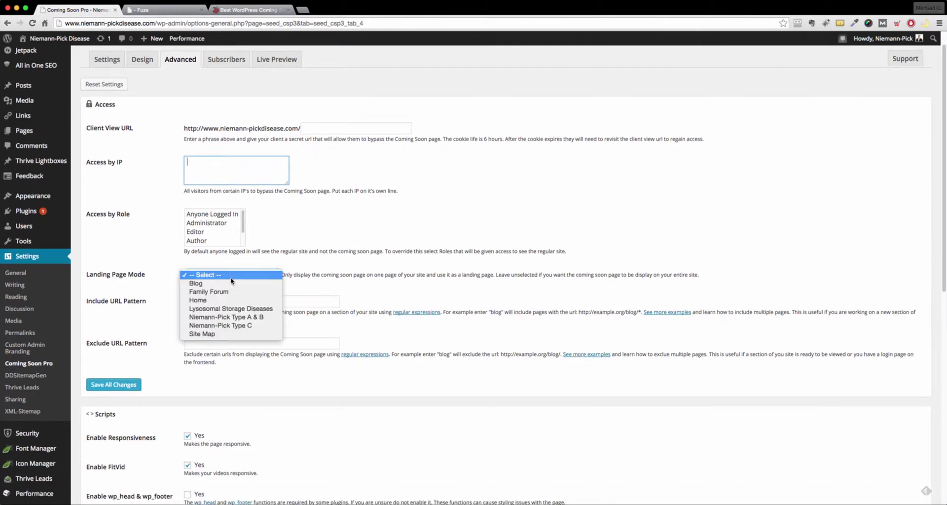
left_click(300, 259)
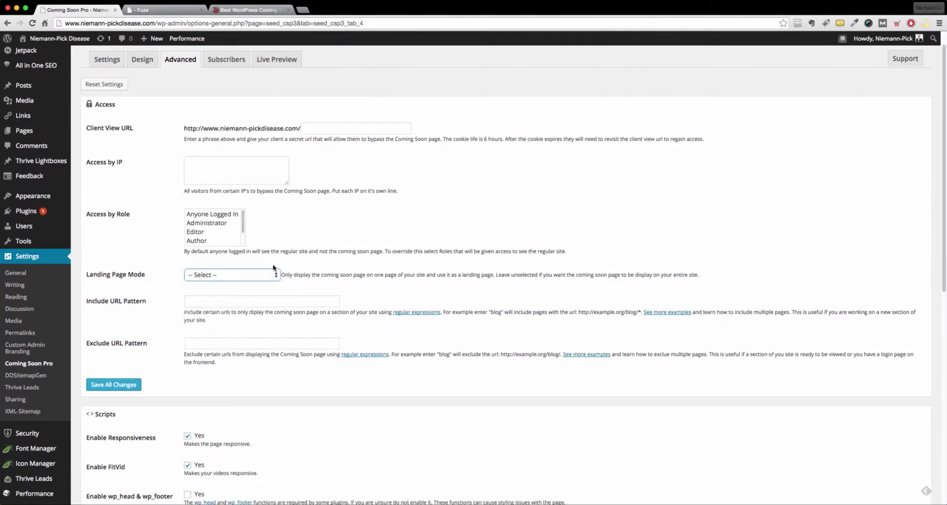
left_click(255, 278)
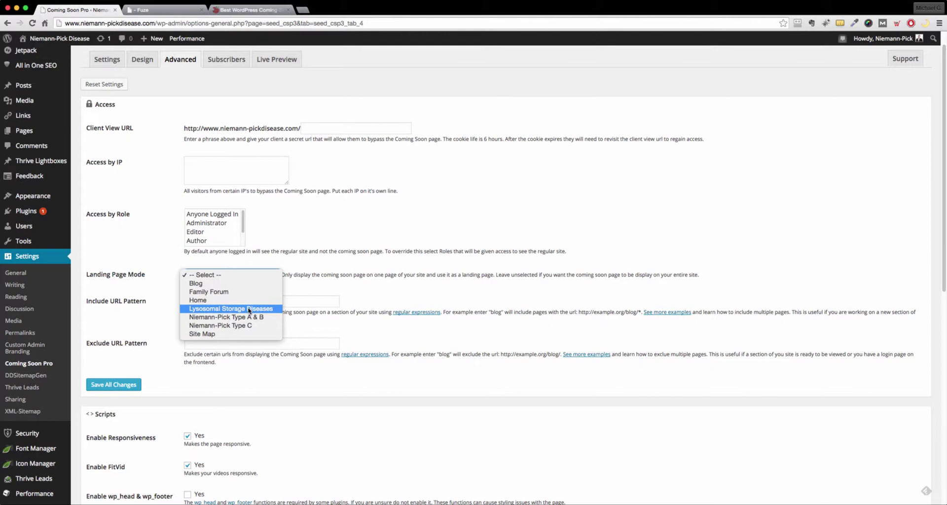
left_click(302, 286)
scroll(302, 286, "down", 5)
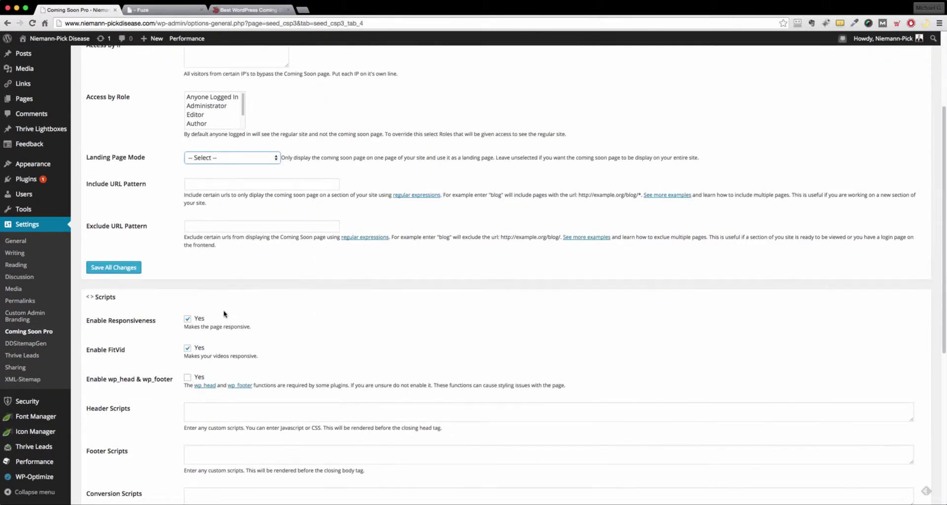
left_click(190, 338)
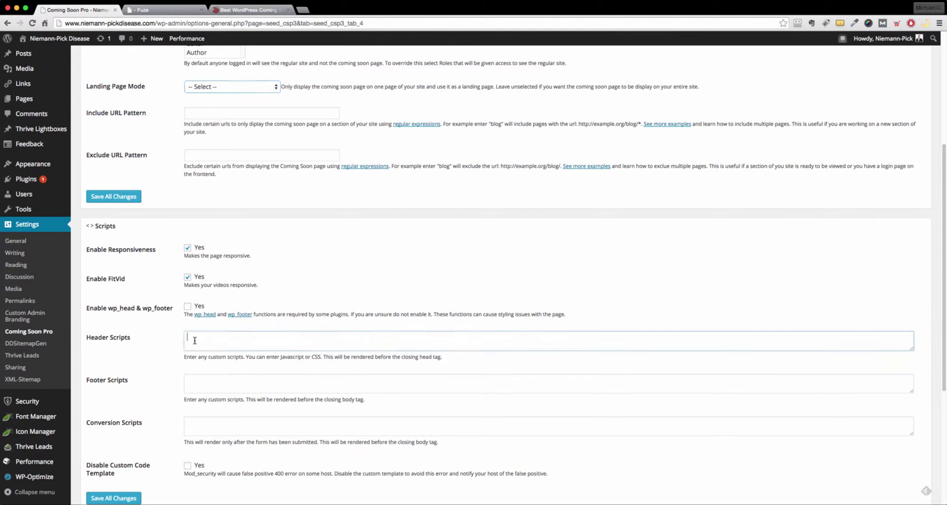
left_click(217, 382)
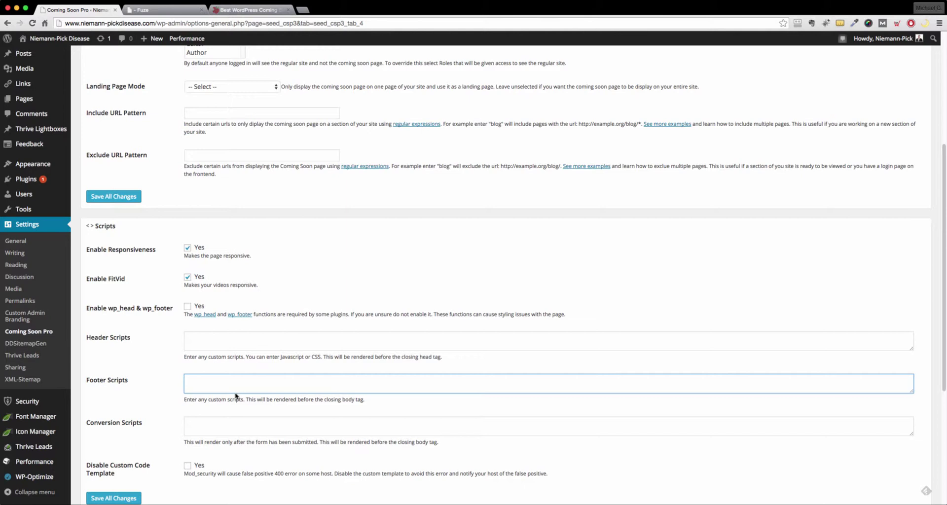
Drag the Export textarea taller to show the full settings string, then focus the Import box
scroll(229, 407, "down", 3)
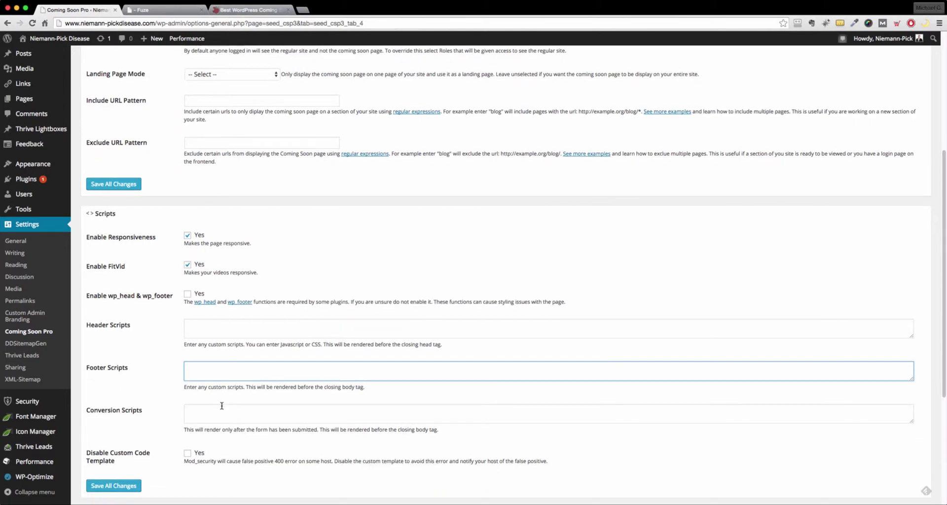
scroll(220, 420, "down", 3)
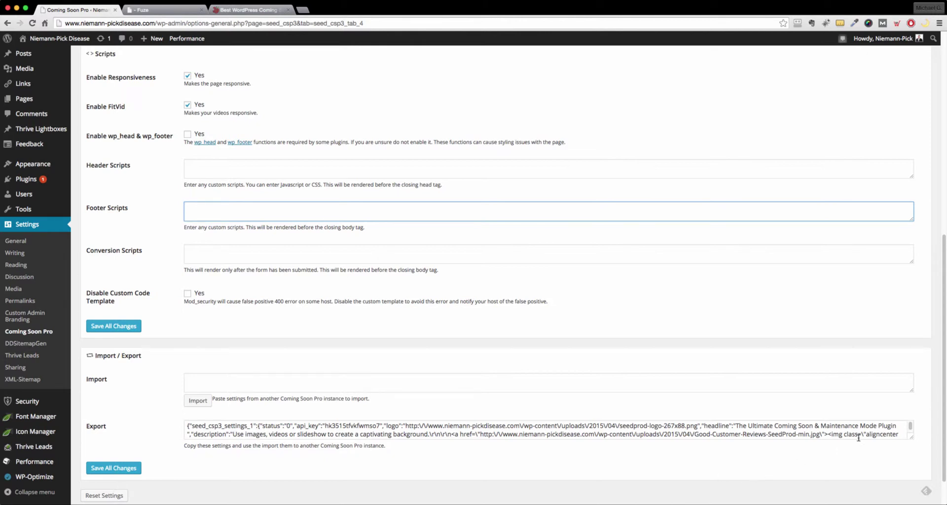
left_click_drag(914, 440, 914, 476)
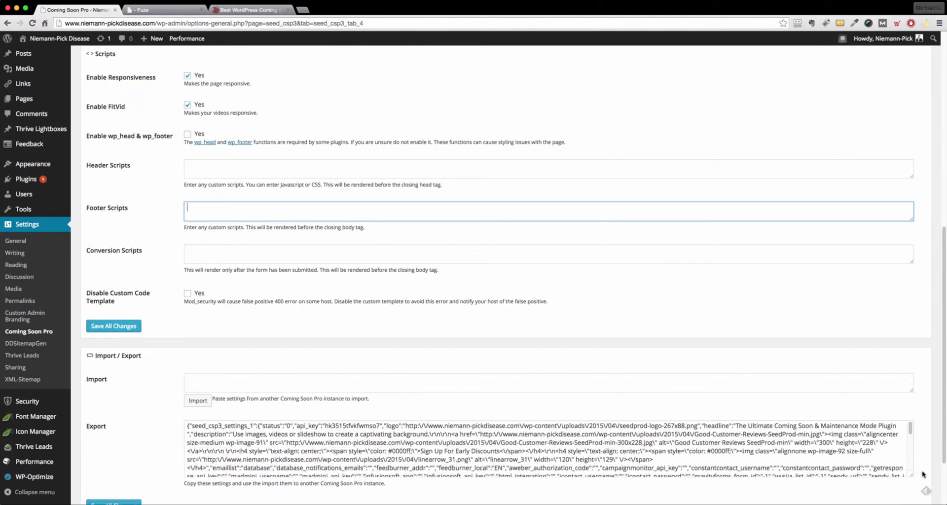
left_click_drag(941, 447, 946, 480)
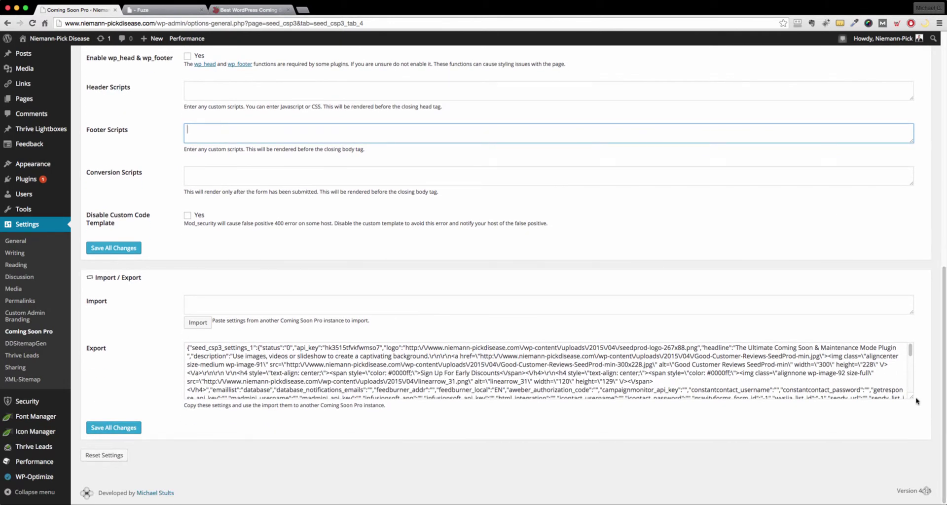
left_click_drag(913, 398, 913, 449)
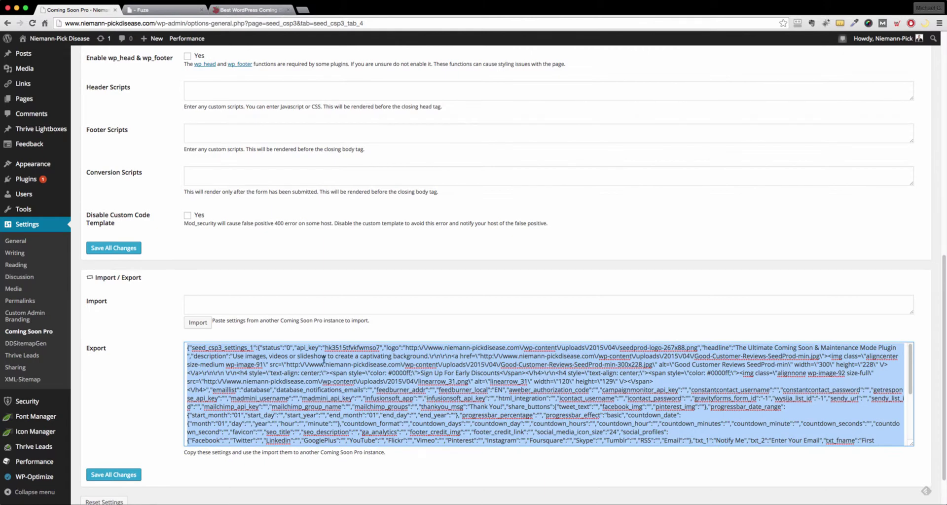
left_click(224, 305)
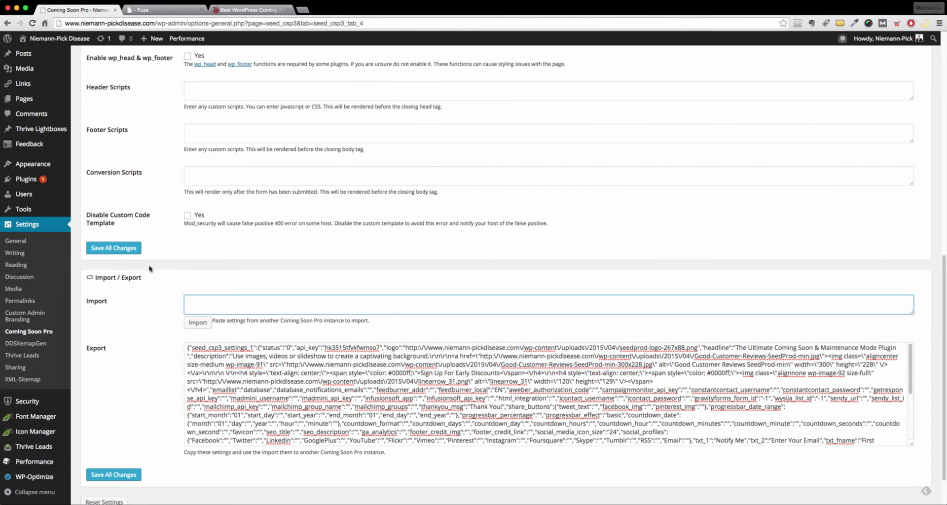
Return to the top of the Advanced settings and open the Live Preview tab
left_click(197, 325)
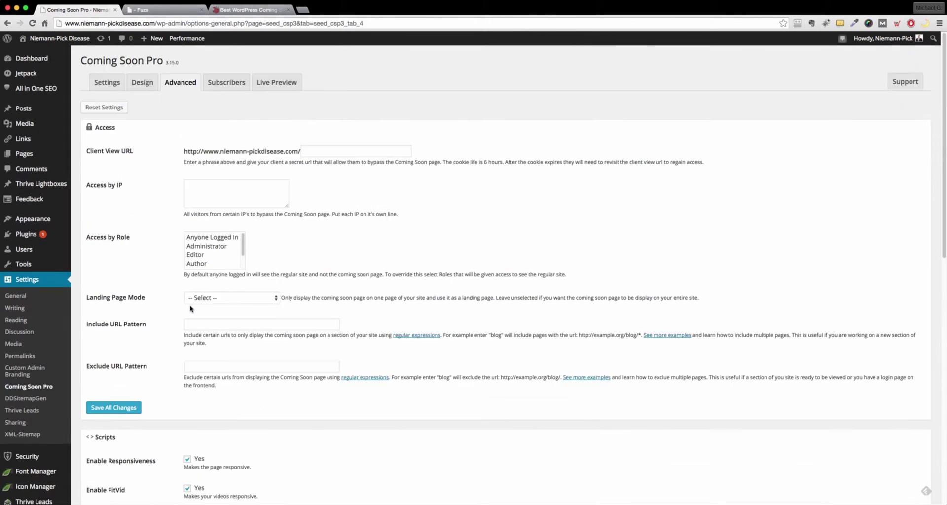
left_click(290, 85)
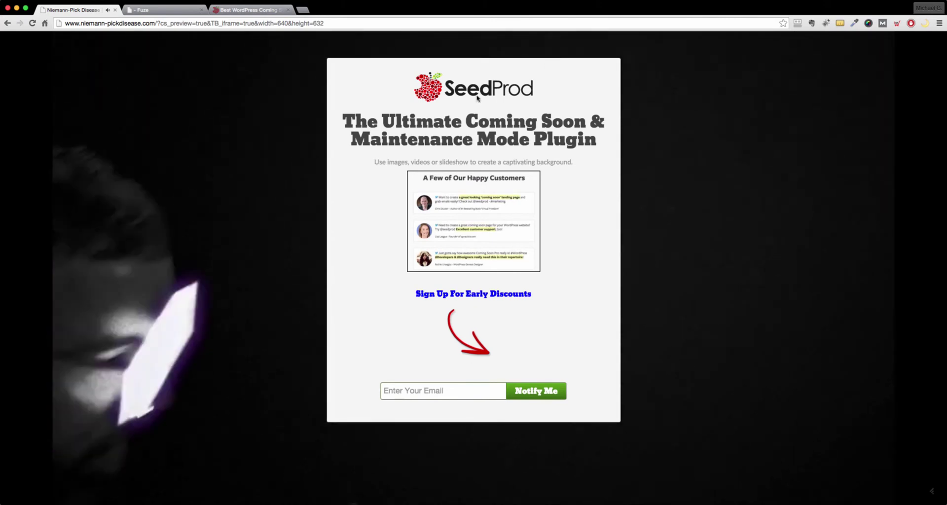
Go back from the preview to the Advanced settings and scroll down to Scripts
key("super+bracketleft")
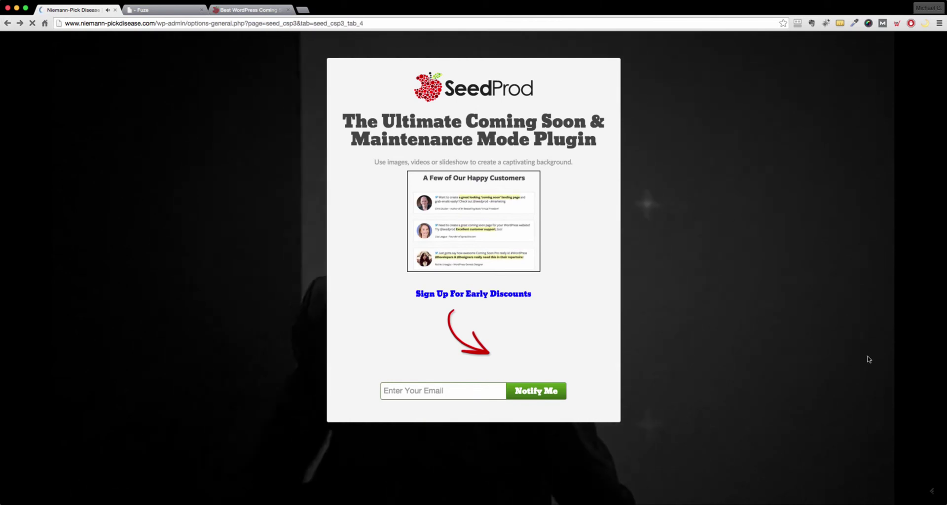
scroll(384, 405, "down", 5)
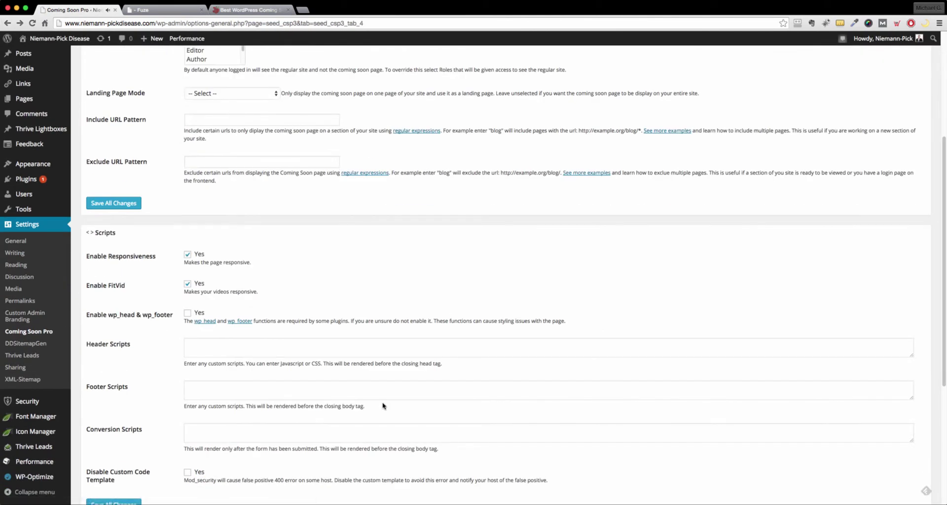